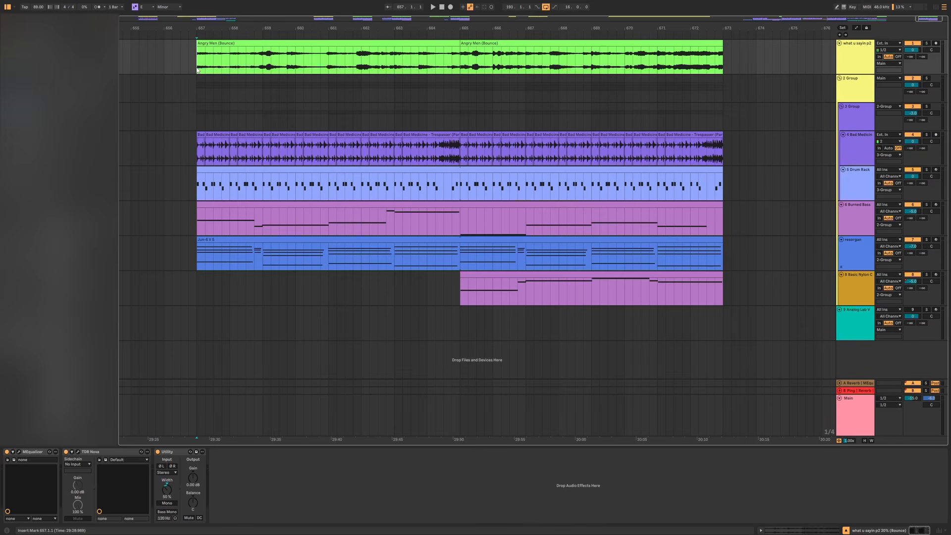
- Select the 16-bar loop across its tracks, then play its second half from bar 665
left_click_drag(198, 67, 725, 300)
left_click(724, 299)
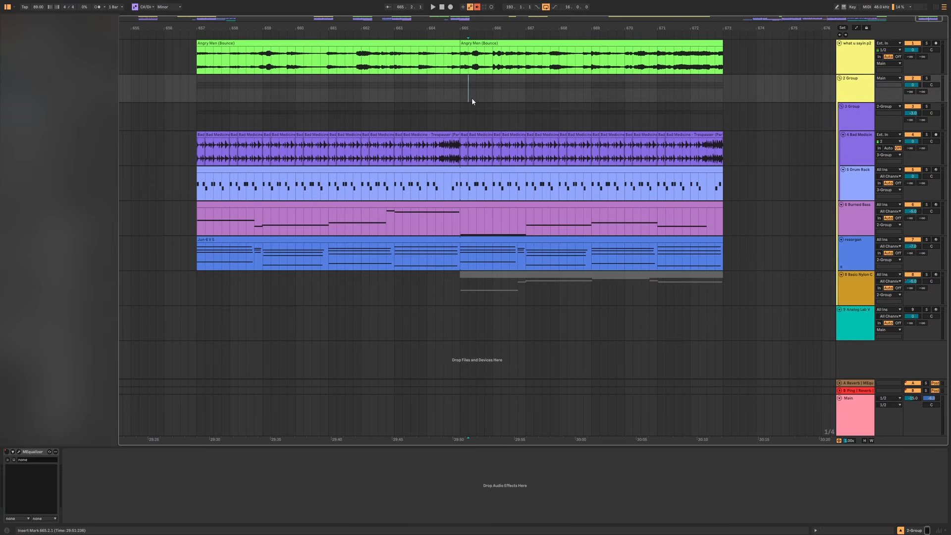
key("space")
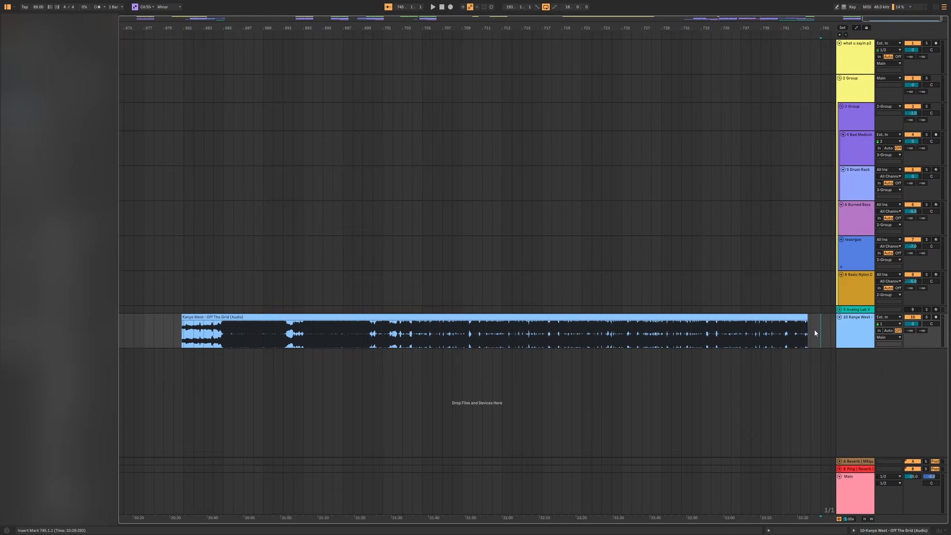
- Examine the intro of the Kanye West - Off The Grid reference track and play it from bar 681
left_click(174, 334)
mouse_move(201, 28)
left_mouse_down()
mouse_move(212, 89)
mouse_move(334, 95)
left_mouse_up()
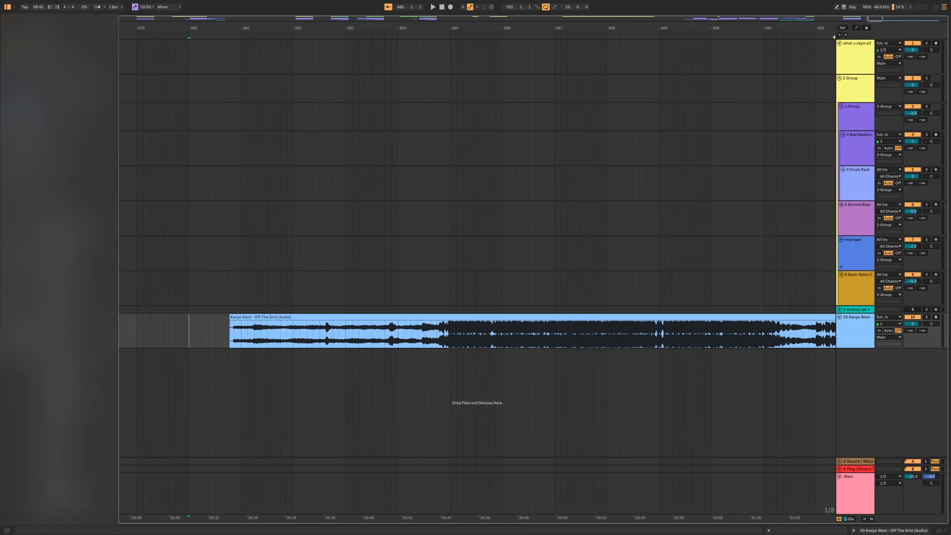
left_click(240, 331)
mouse_move(542, 28)
left_mouse_down()
mouse_move(555, 55)
mouse_move(836, 89)
left_mouse_up()
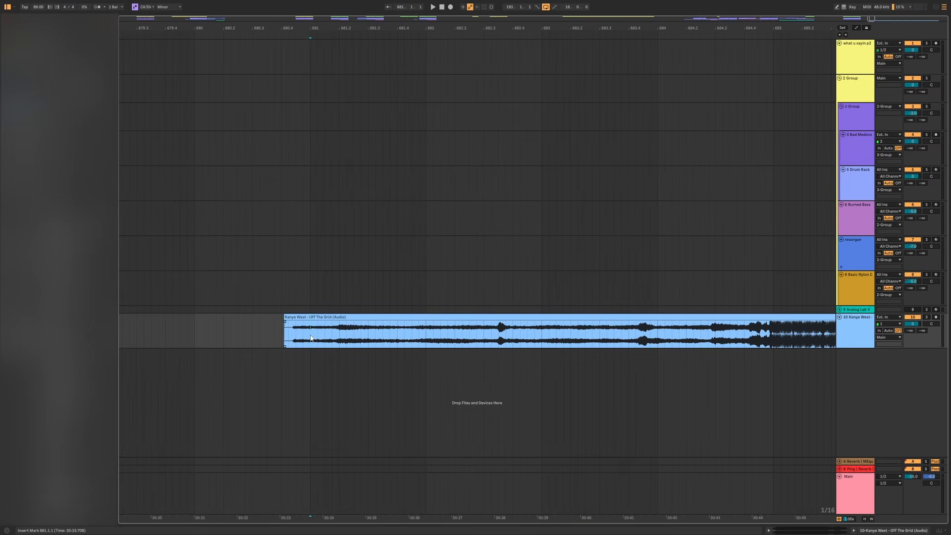
key("space")
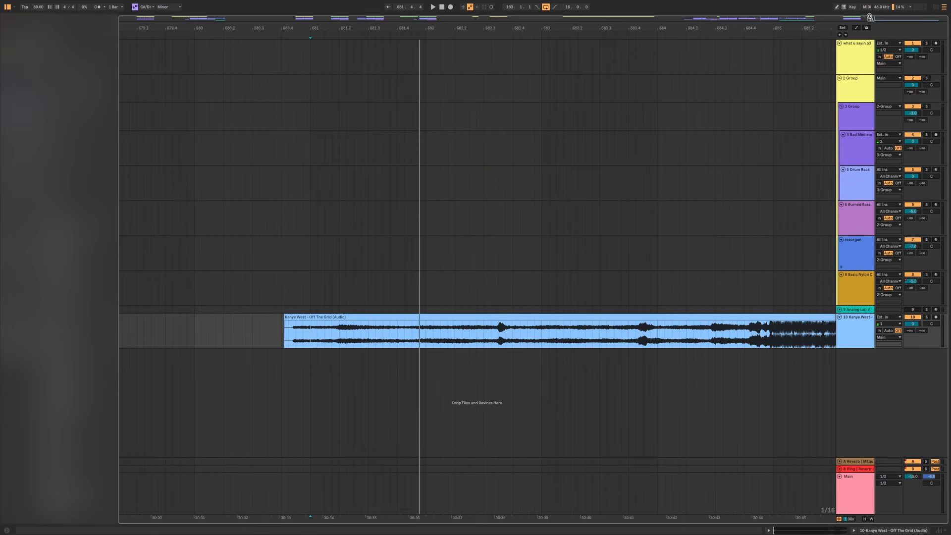
- Copy the first eight bars of the Burned Bass and resorgan clips to bar 681, above the reference track's intro
left_click_drag(547, 27, 575, 11)
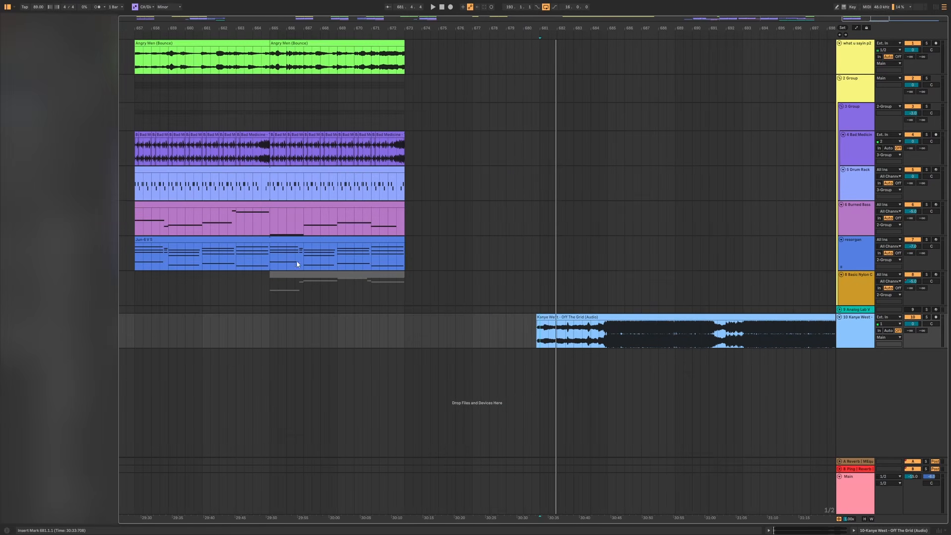
mouse_move(272, 258)
left_mouse_down()
mouse_move(167, 217)
mouse_move(136, 216)
left_mouse_up()
key("ctrl+c")
left_click(537, 230)
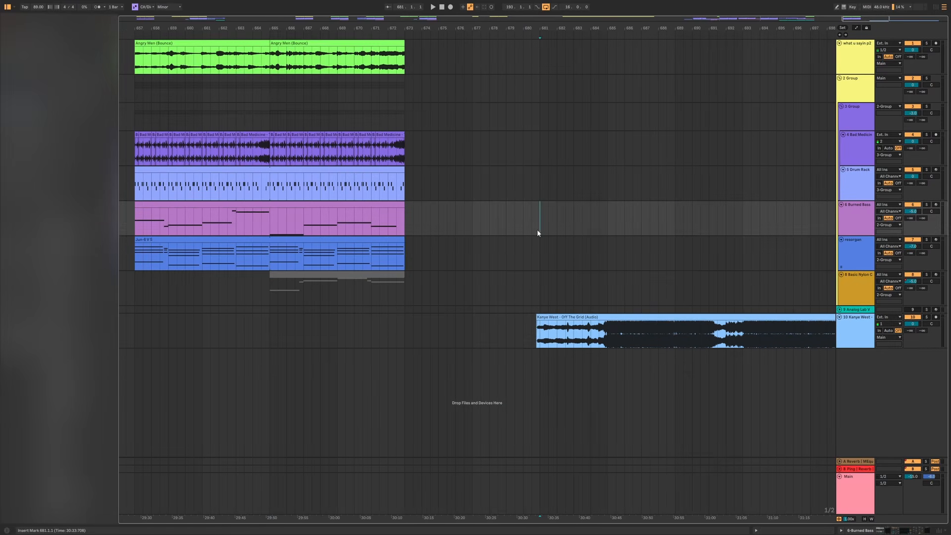
key("ctrl+v")
left_click(692, 218)
mouse_move(608, 27)
left_mouse_down()
mouse_move(610, 37)
mouse_move(548, 56)
mouse_move(485, 53)
left_mouse_up()
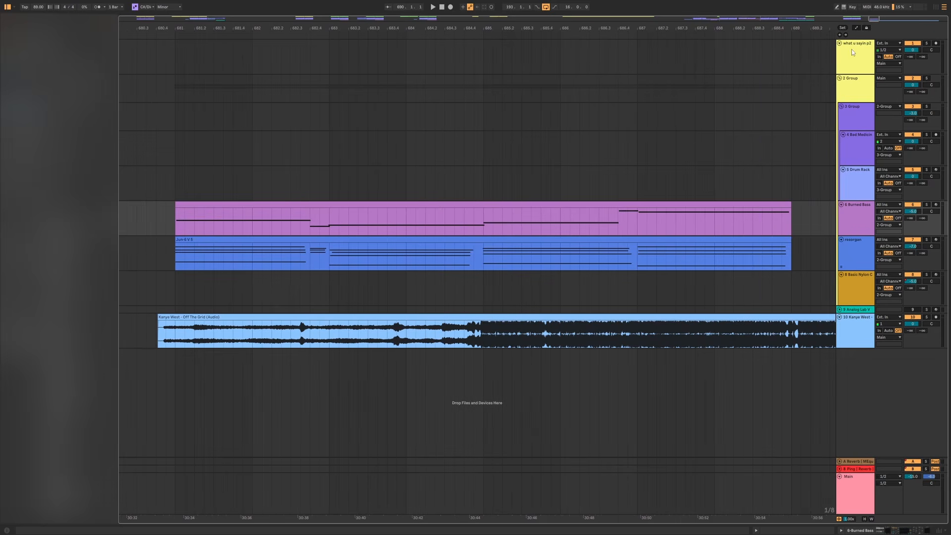
- Play the reference track around its drum entry and copy four bars of the Bad Medicine and Drum Rack clips to bar 685
left_click(480, 335)
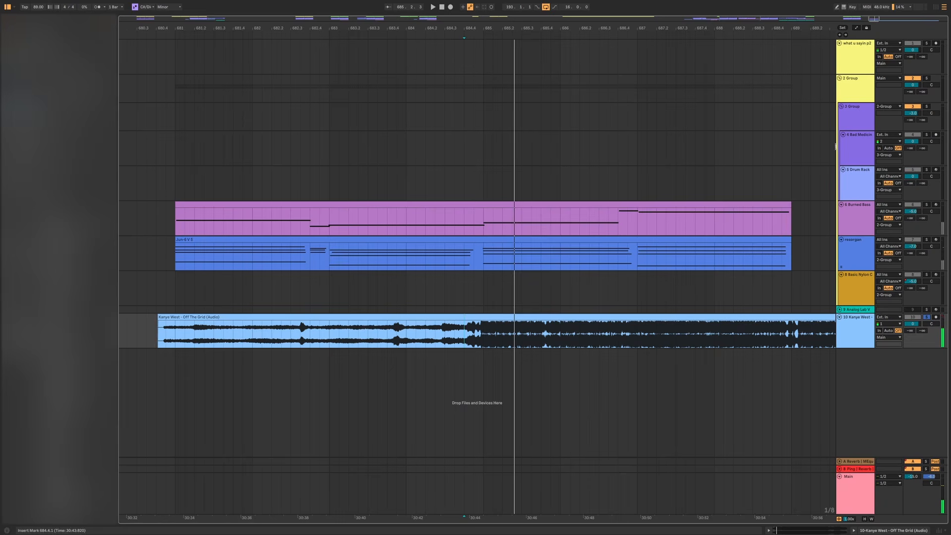
left_click_drag(875, 19, 865, 2)
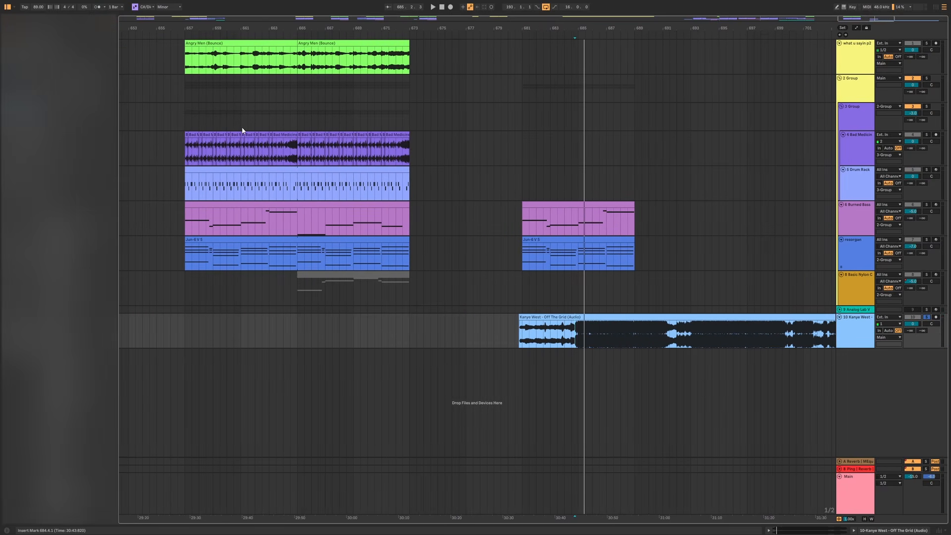
left_click_drag(242, 129, 297, 171)
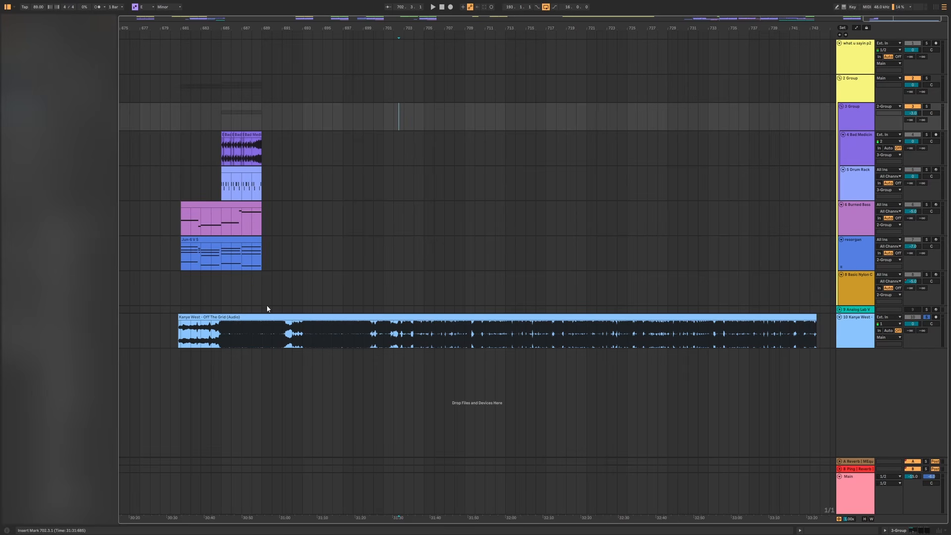
left_click_drag(259, 333, 314, 334)
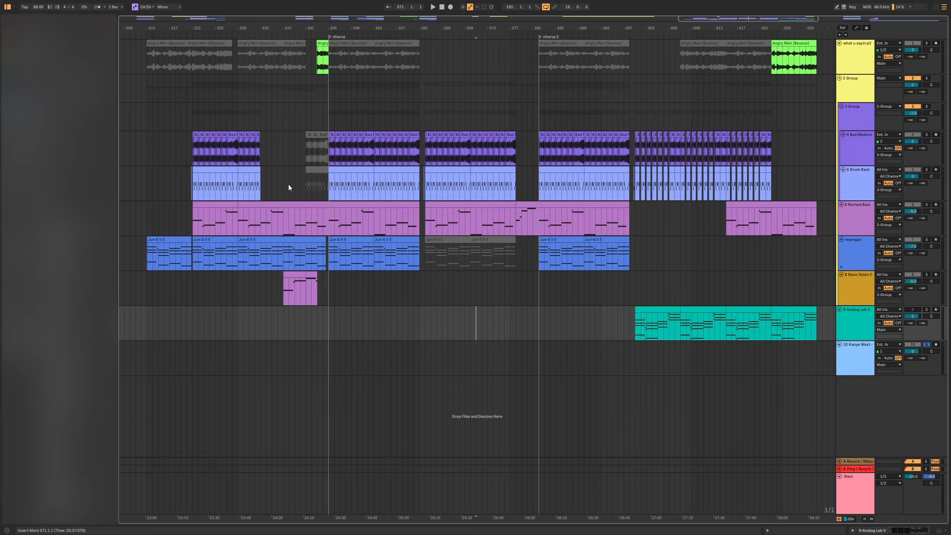
- Examine the Basic Nylon guitar clip in the section leading up to the first chorus
left_click(148, 164)
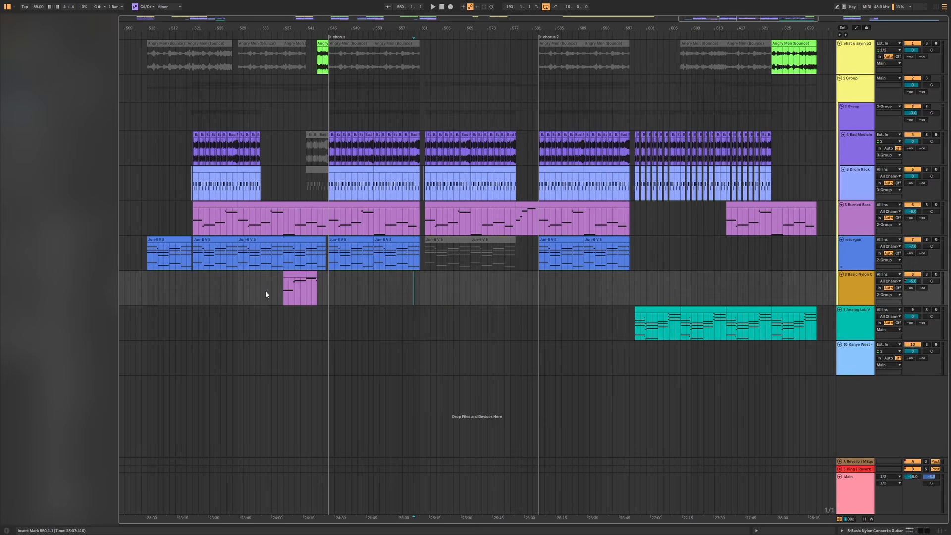
left_click_drag(279, 286, 344, 301)
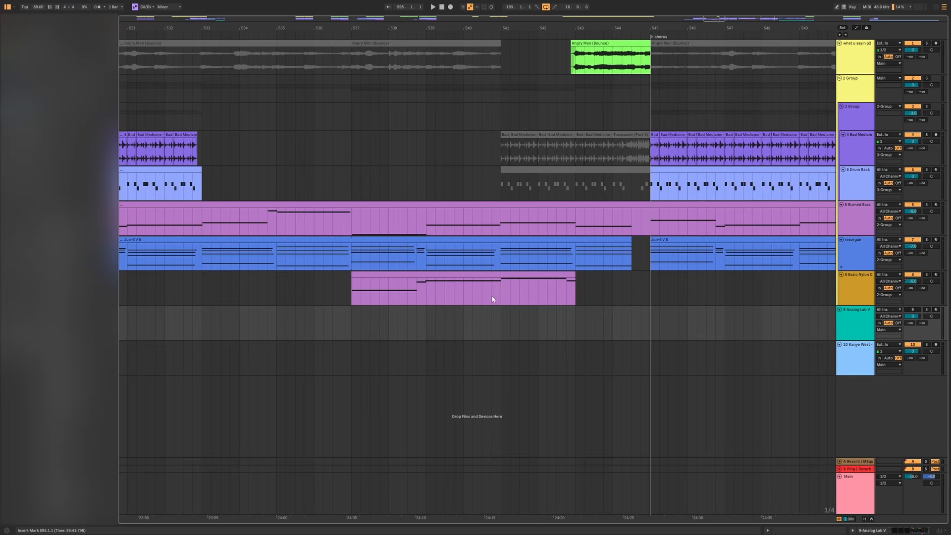
left_click_drag(341, 302, 602, 318)
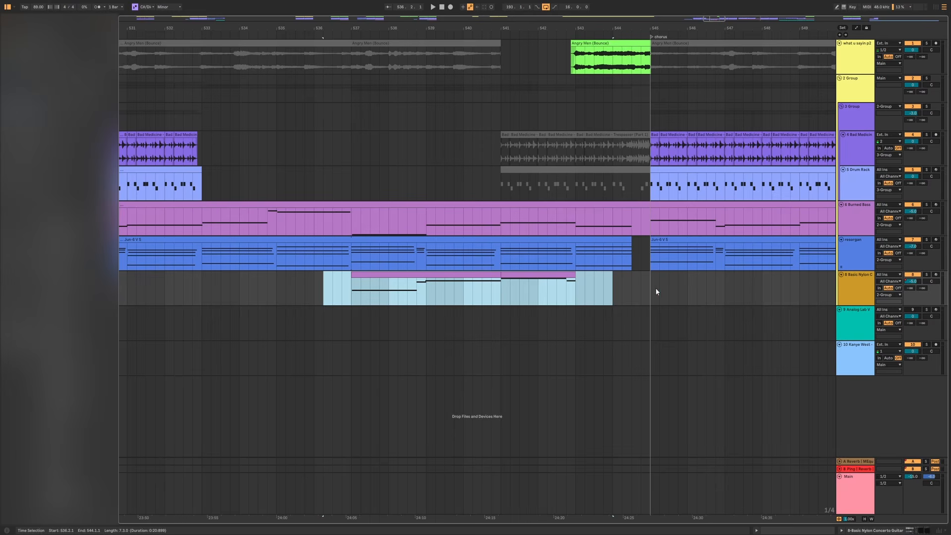
left_click(660, 288)
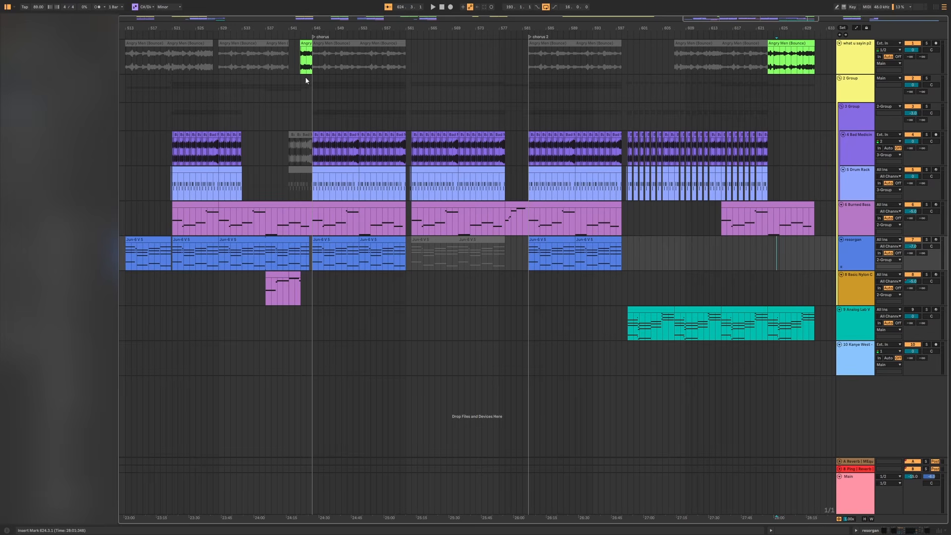
- Compare the two eight-bar halves of the first chorus by selecting their bass, resorgan and drum clips in turn
left_click(353, 105)
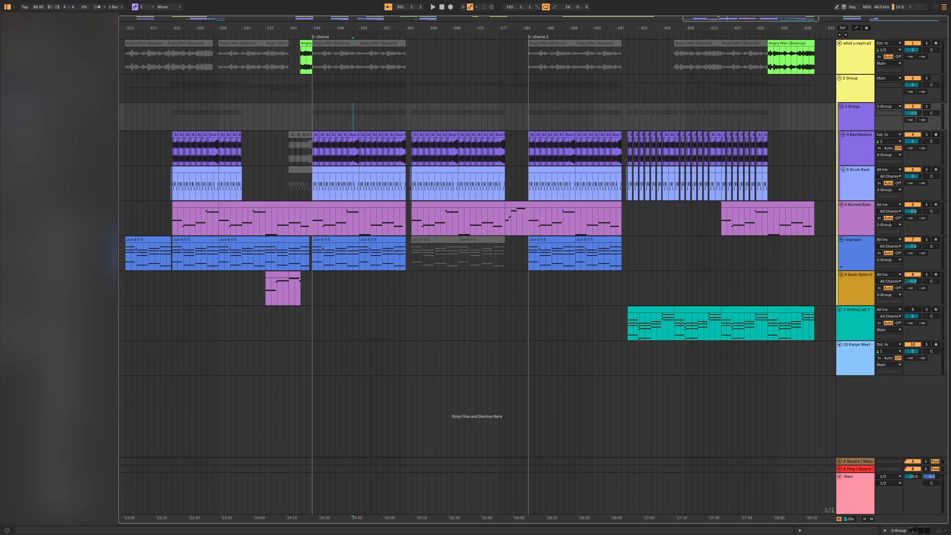
left_click_drag(720, 19, 722, 79)
left_click(466, 273)
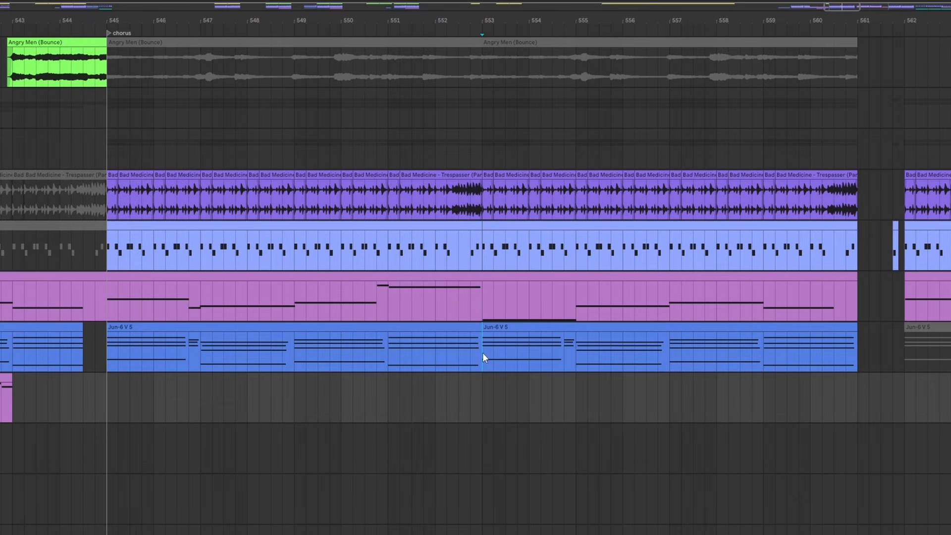
left_click_drag(483, 353, 105, 308)
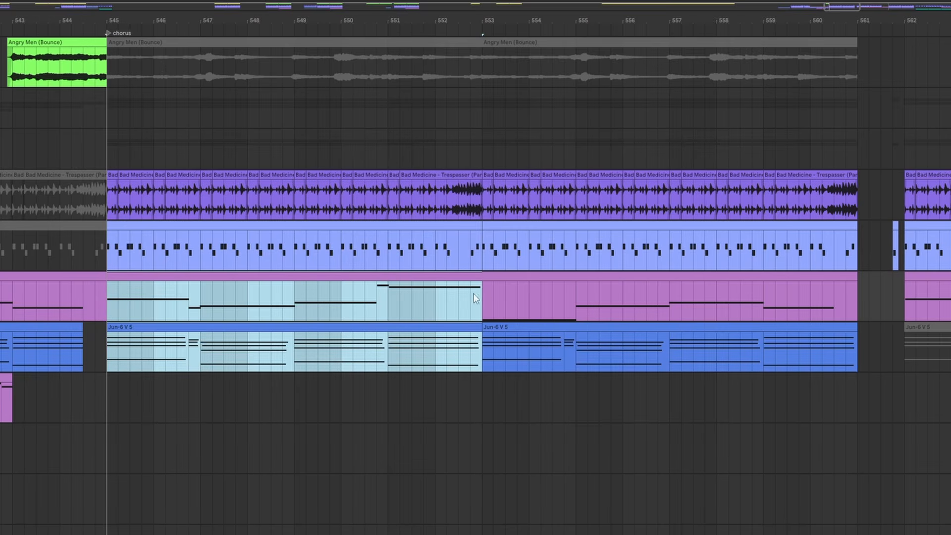
left_click_drag(483, 307, 857, 351)
left_click_drag(477, 340, 108, 200)
left_click_drag(483, 196, 846, 328)
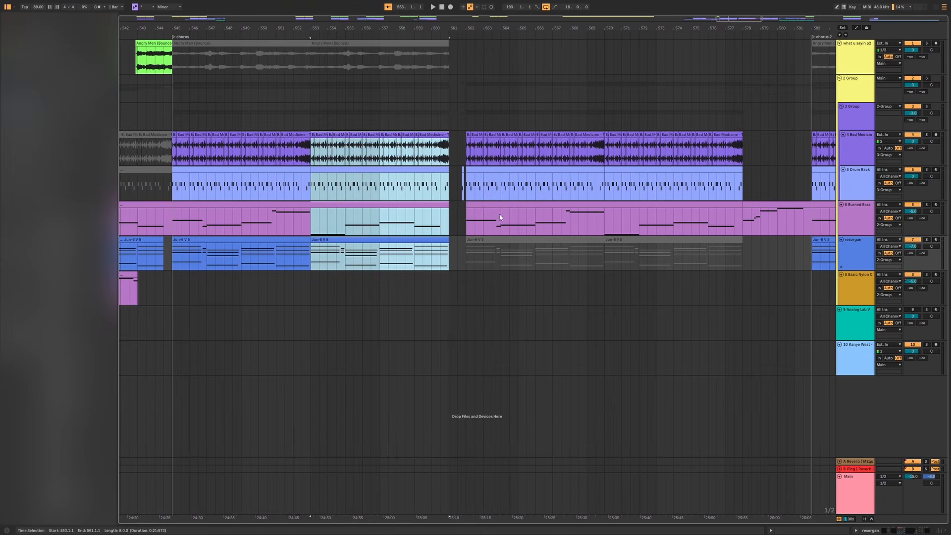
left_click(501, 218)
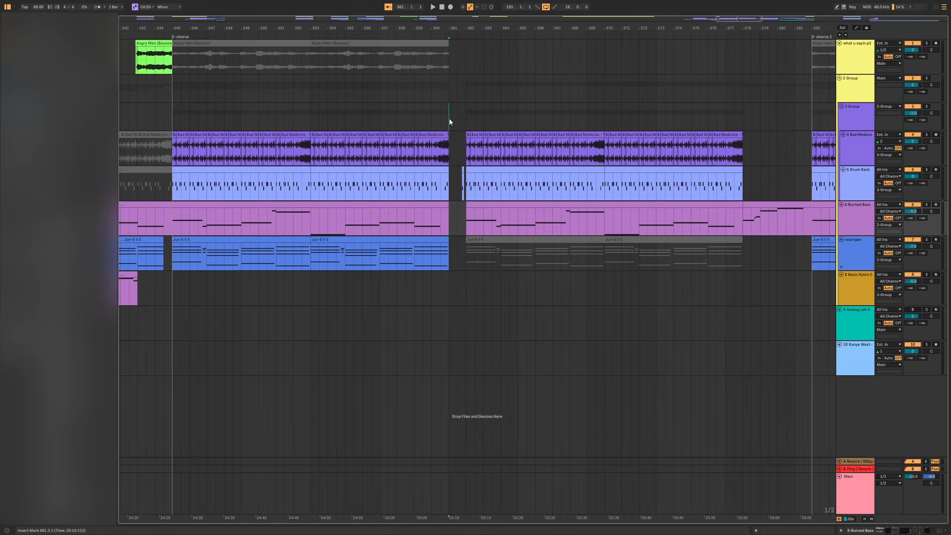
- Examine the gap after the first chorus, the drums of the next section and the bass fill leading into chorus 2
left_click_drag(451, 121, 466, 237)
left_click(462, 123)
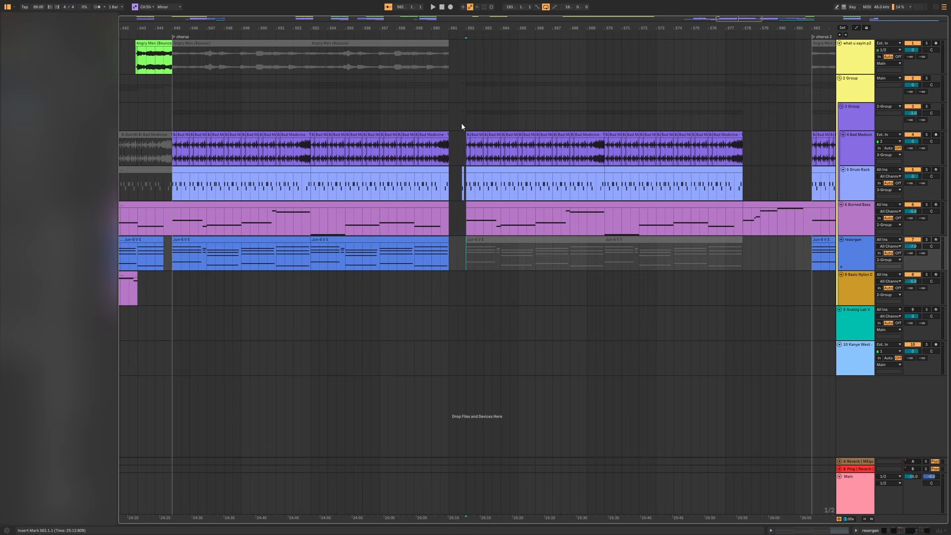
mouse_move(467, 115)
left_mouse_down()
mouse_move(719, 166)
mouse_move(743, 204)
left_mouse_up()
left_click(758, 204)
scroll(758, 205, "right", 13)
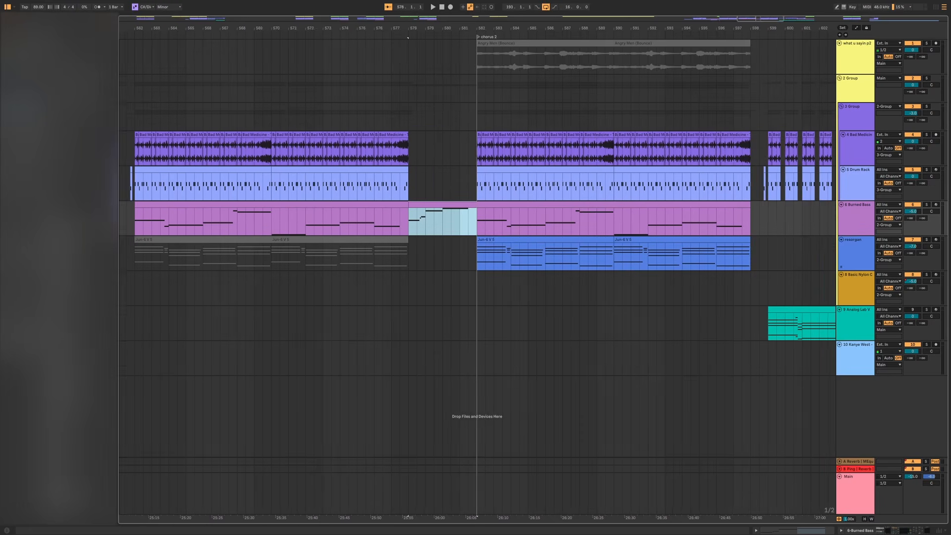
scroll(617, 106, "left", 2)
scroll(618, 106, "down", 5)
left_click(617, 106)
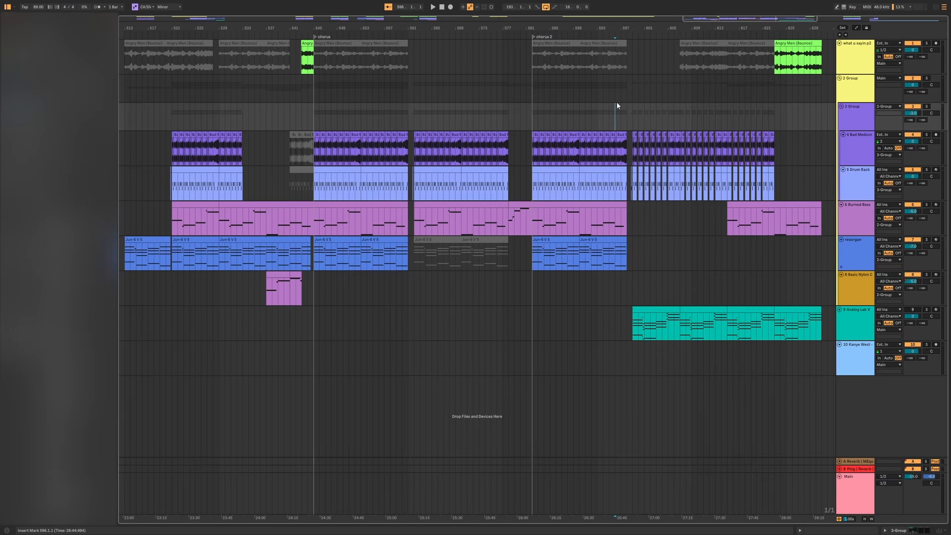
- Examine the outro by selecting the Analog Lab V chord clips from bar 599 to bar 631
key("z")
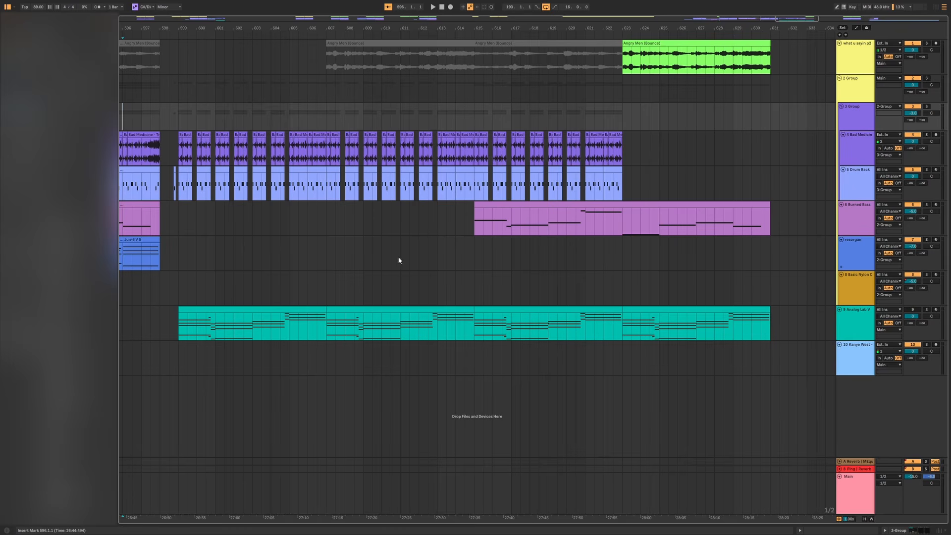
left_click_drag(327, 309, 767, 336)
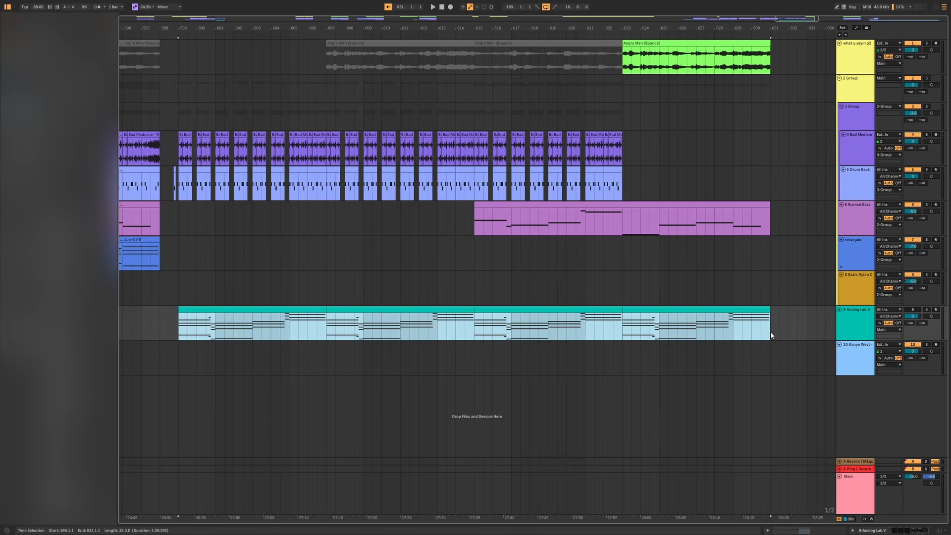
key("x")
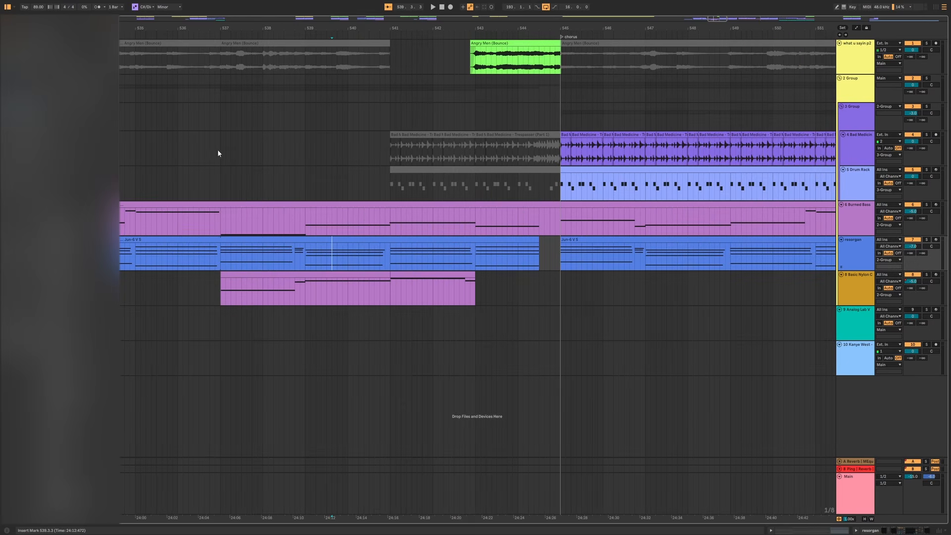
- Show the automation lanes and examine the MEqualizer frequency dip on the 2 Group track before the chorus
left_click(401, 288)
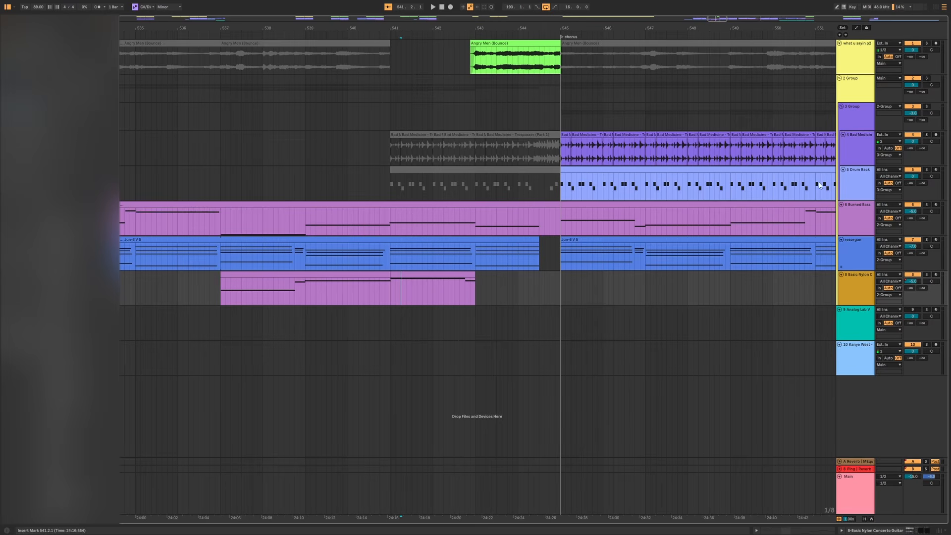
key("a")
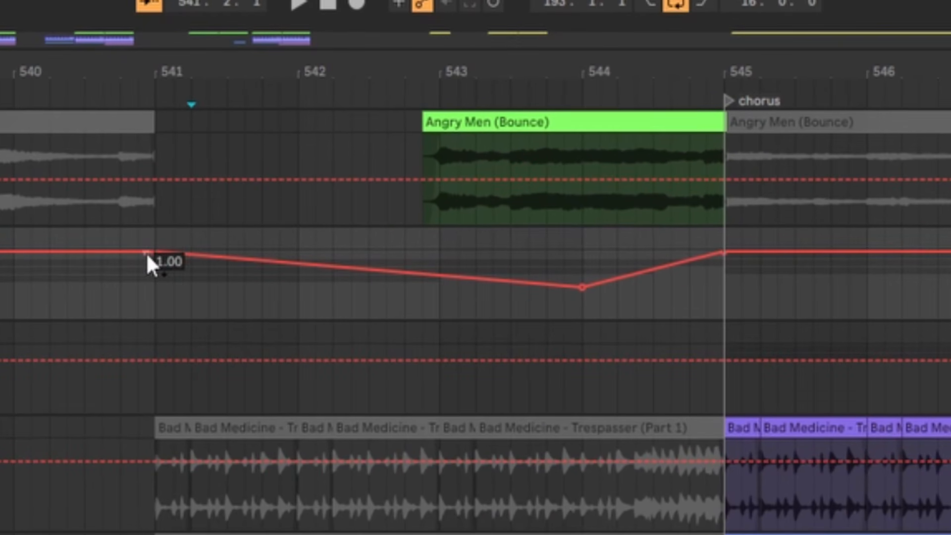
left_click(173, 255)
left_click(278, 270)
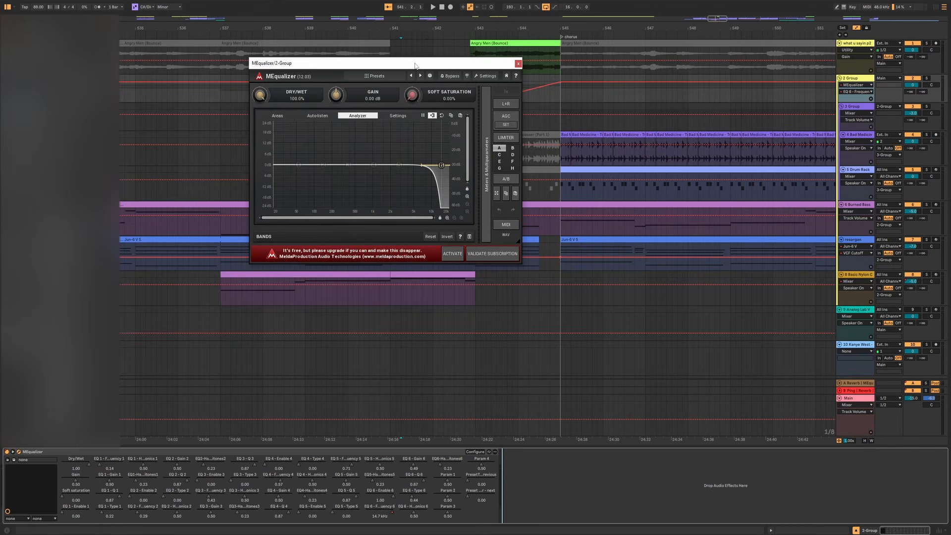
- Move the 2 Group's MEqualizer window aside and try lowering the frequency of its low-pass band 6
left_click_drag(416, 63, 760, 96)
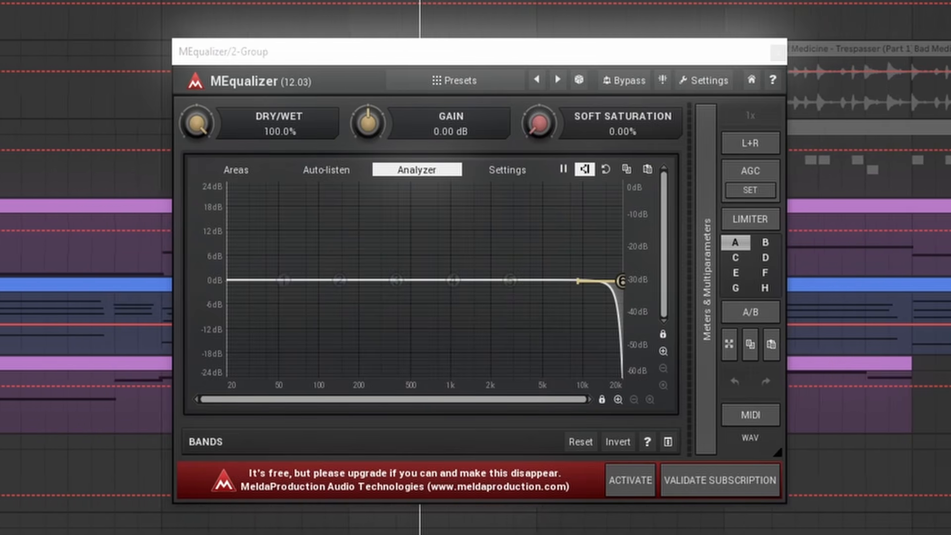
mouse_move(623, 281)
left_mouse_down()
mouse_move(421, 281)
mouse_move(614, 281)
left_mouse_up()
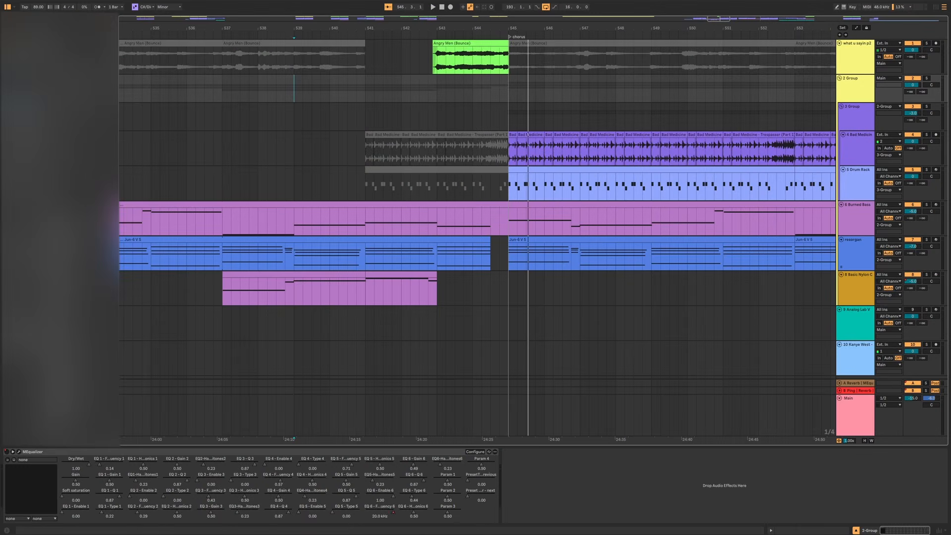
- Go to the song's intro and show the automation on the resorgan track's first Jun-6 V clip
left_click_drag(403, 29, 401, 6)
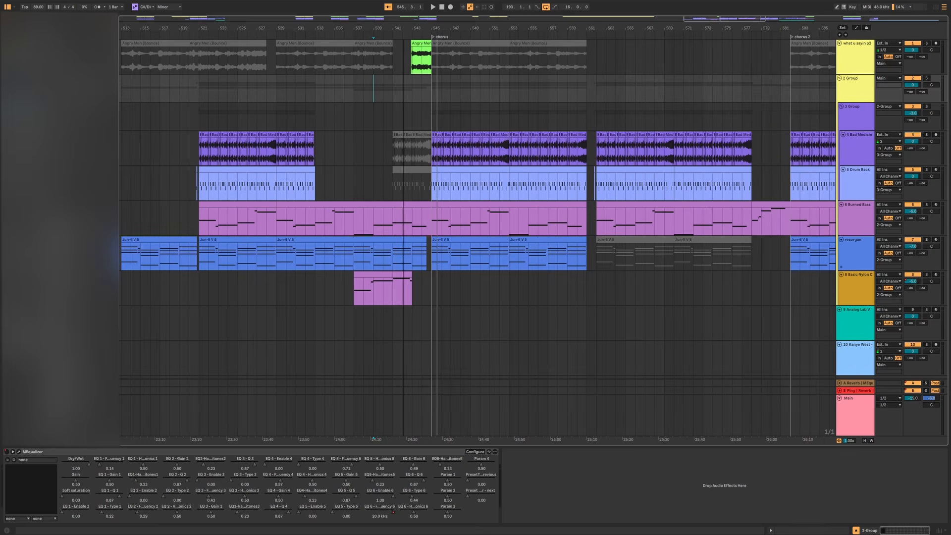
left_click_drag(218, 28, 230, 74)
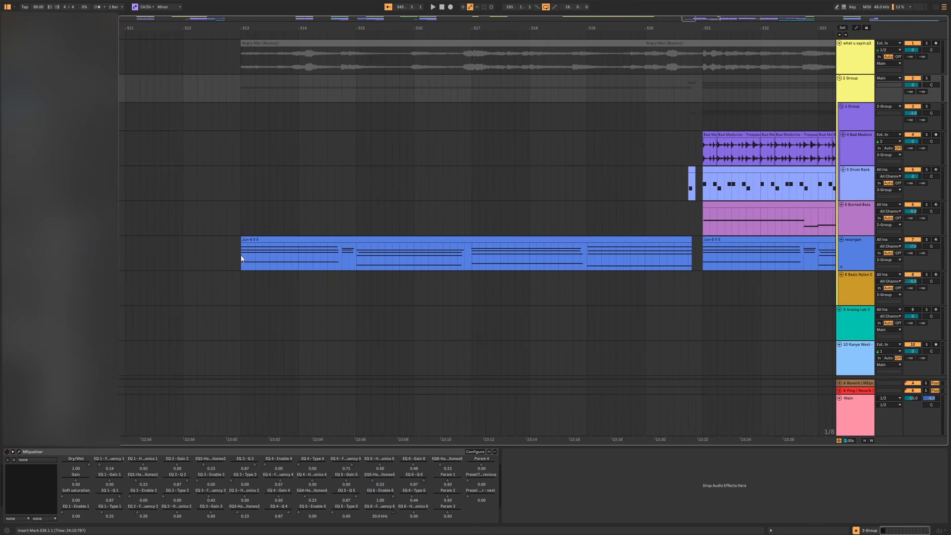
left_click(697, 257)
key("a")
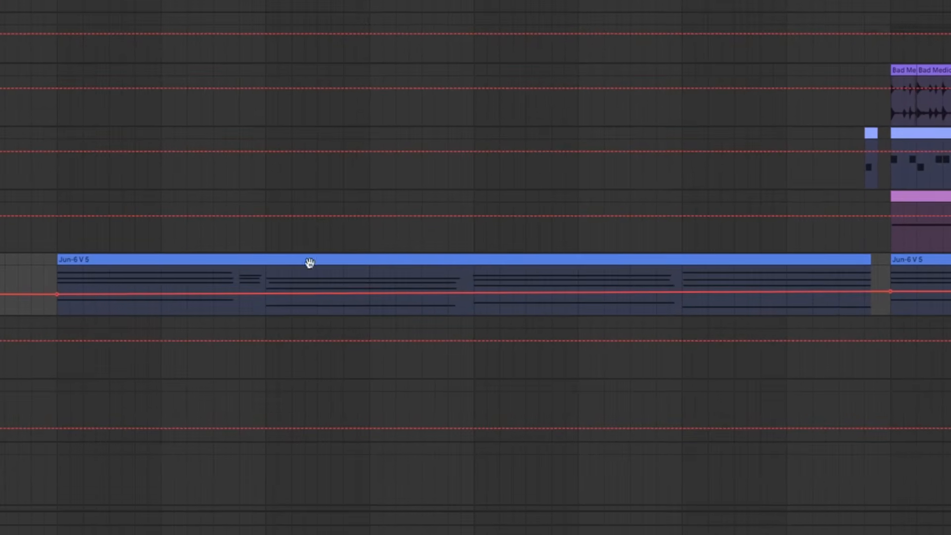
- Examine the start of the automation line on the intro's Jun-6 V 5 clip
left_click(68, 294)
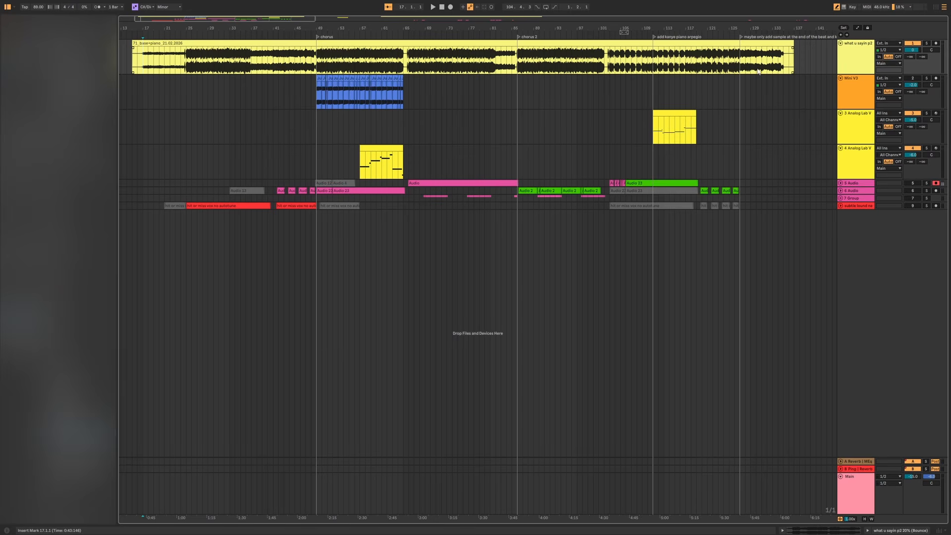
- Examine the 3 Analog Lab V clip under the piano arpeggio marker and audition the 4 Analog Lab V clip from bar 57
left_click_drag(701, 133, 644, 132)
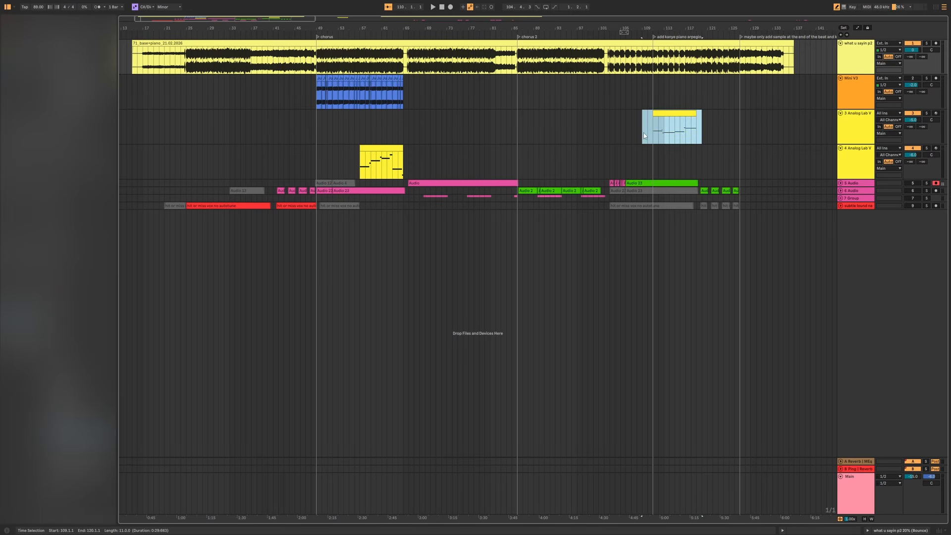
left_click_drag(433, 170, 360, 170)
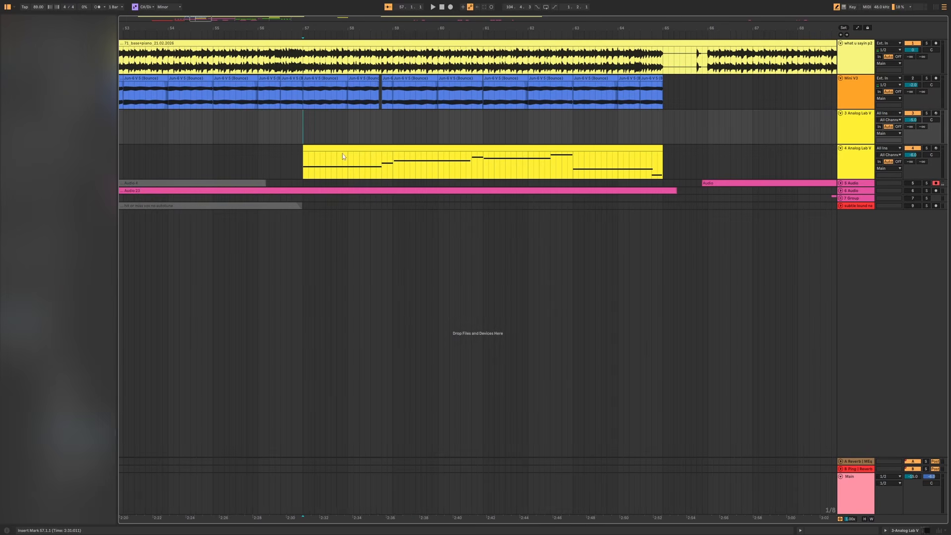
left_click_drag(299, 163, 702, 163)
key("space")
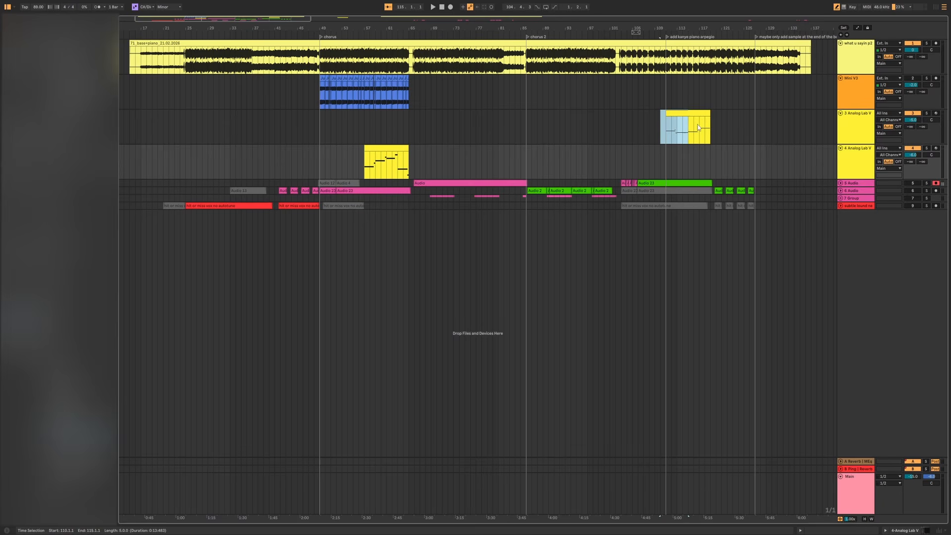
left_click_drag(698, 124, 719, 131)
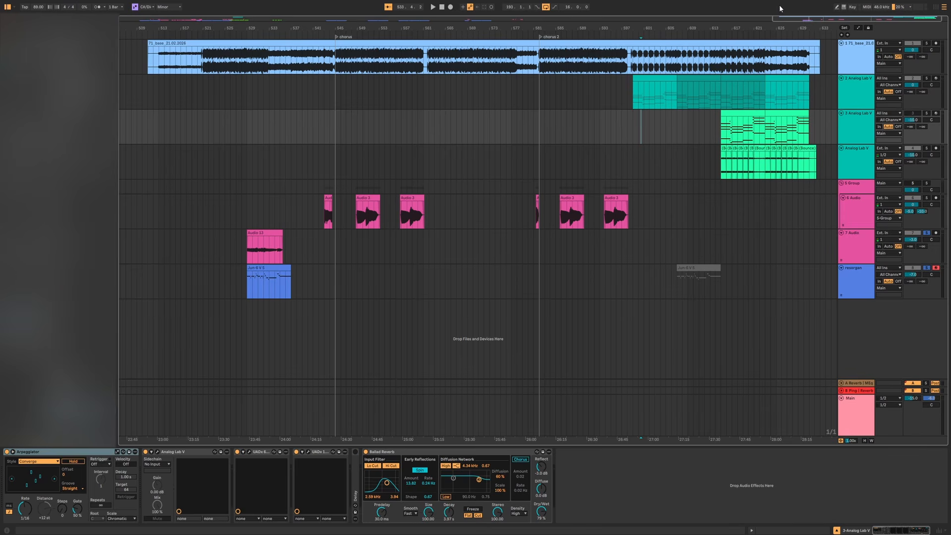
- Examine the section before the first chorus by selecting bars 520 to 537 on the 71_base track
left_click_drag(197, 60, 291, 69)
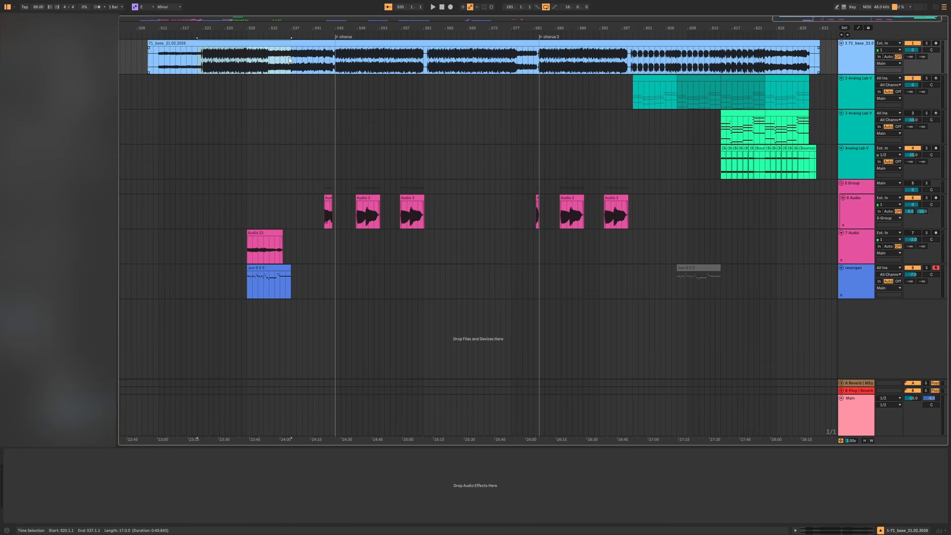
left_click(258, 102)
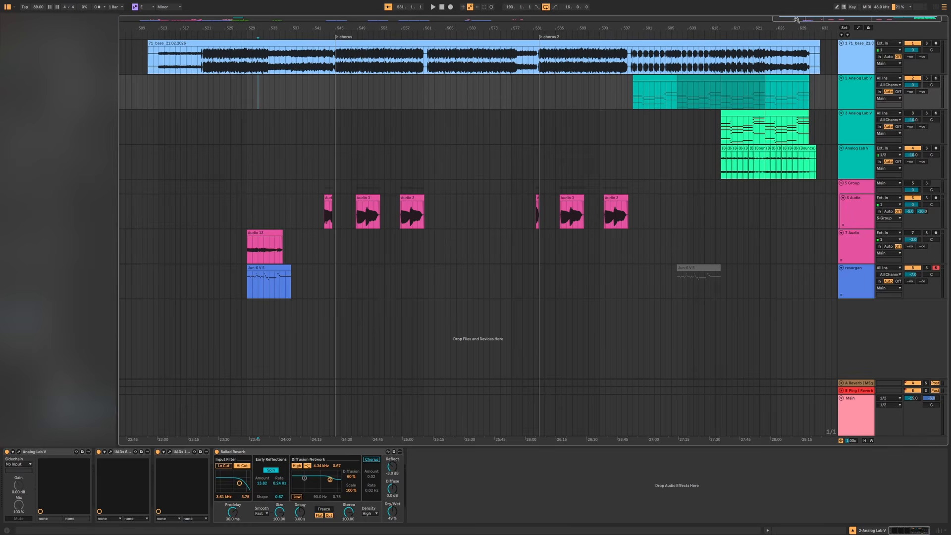
left_click_drag(795, 20, 795, 69)
left_click(369, 70)
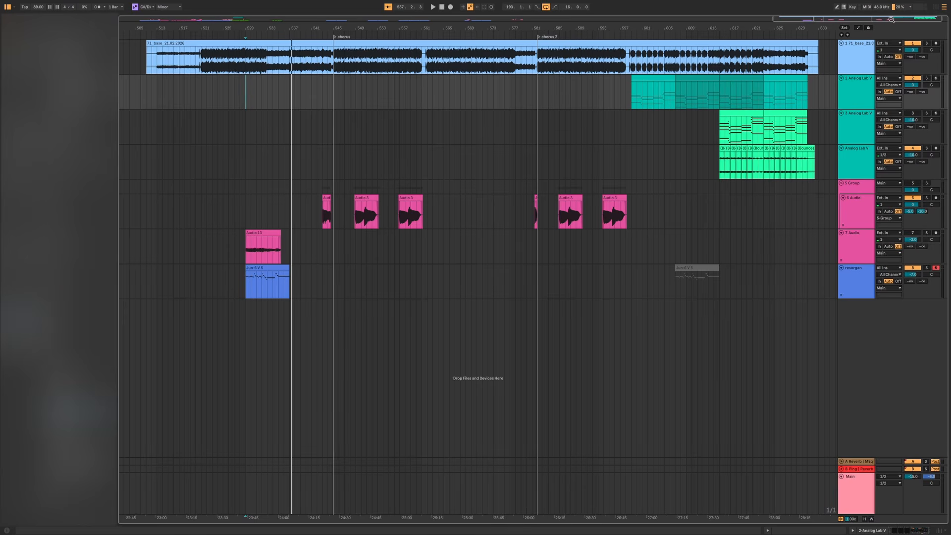
- Examine the outro layers by selecting the 2 Analog Lab V clips, the bounced clips and bars 623 to 631 of the 71_base track
left_click_drag(628, 28, 172, 55)
double_click(190, 92)
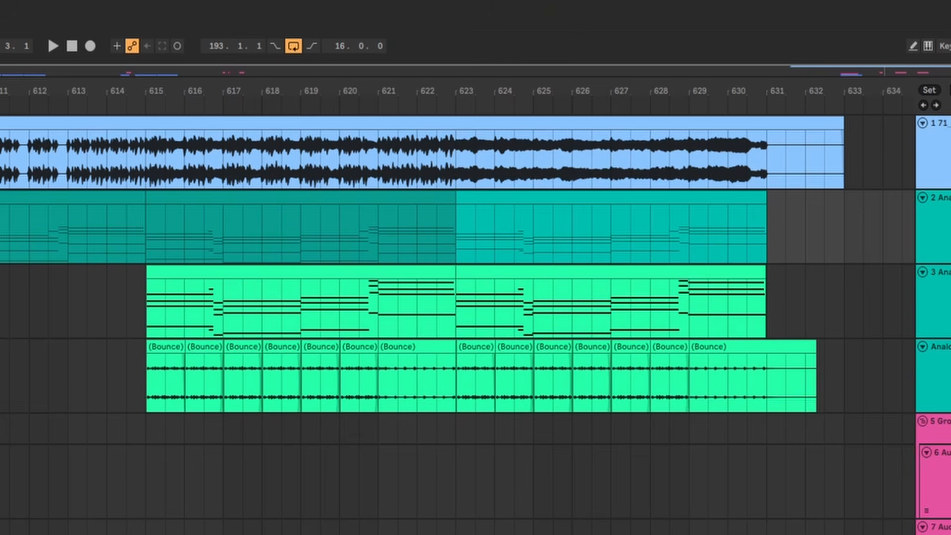
left_click_drag(6, 242, 733, 231)
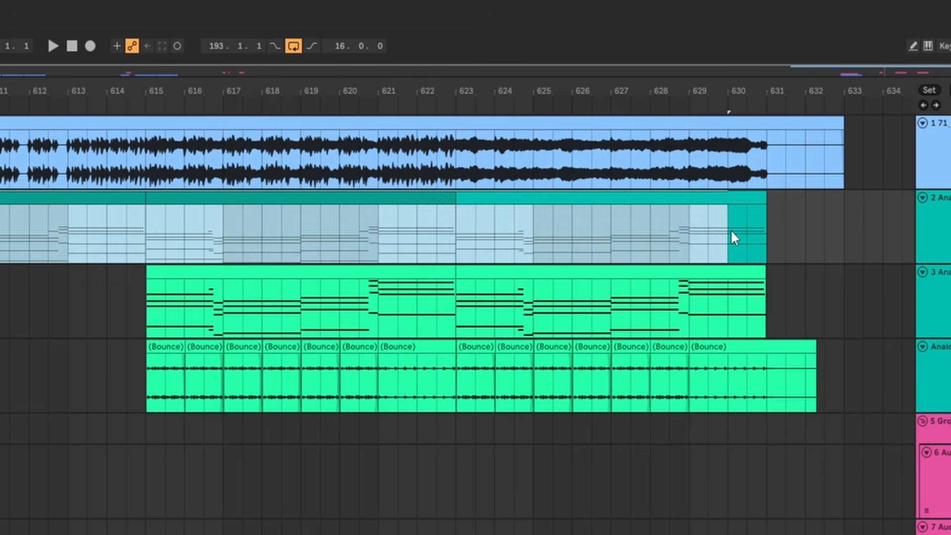
left_click(948, 367)
left_click_drag(149, 394, 719, 399)
left_click_drag(713, 198, 713, 193)
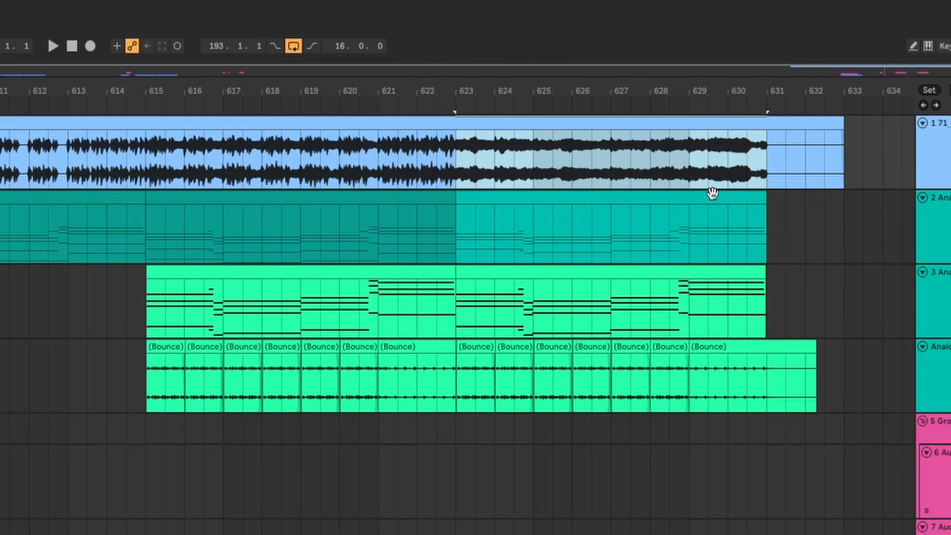